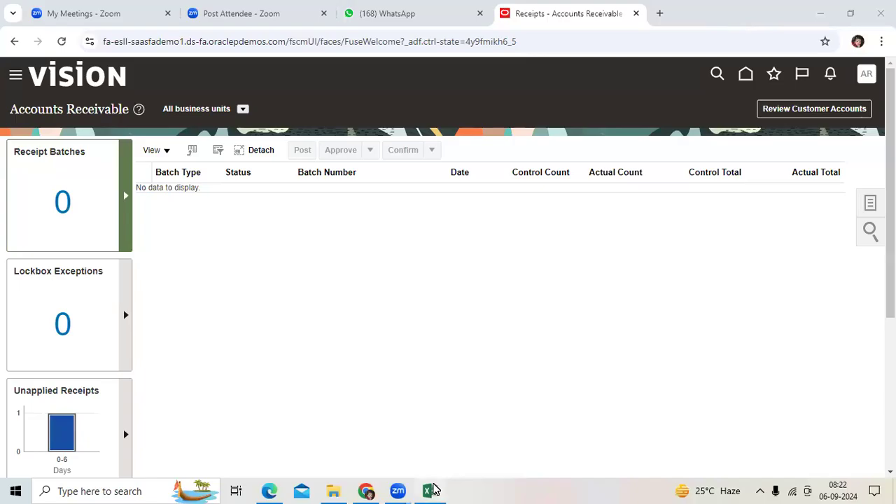
# Review the credit memo steps and the 10000 INR invoice amount on sheet AR9.
pyautogui.click(430, 490)
pyautogui.click(104, 265)
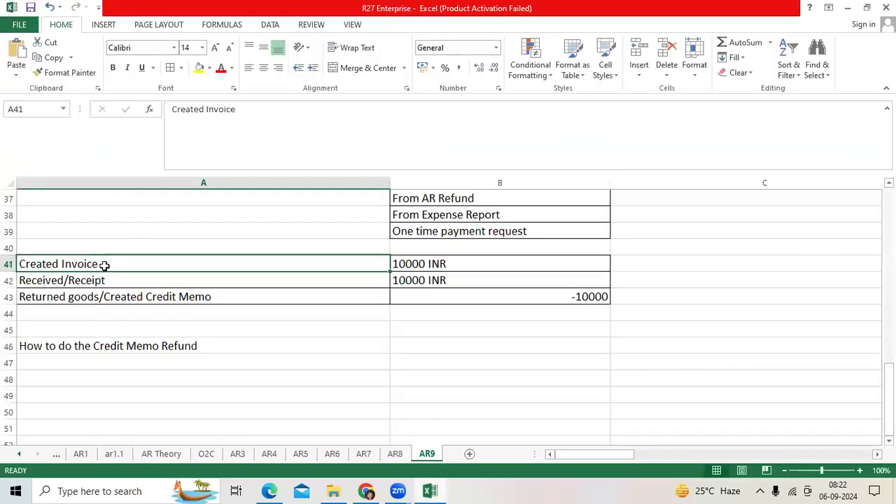
pyautogui.click(145, 347)
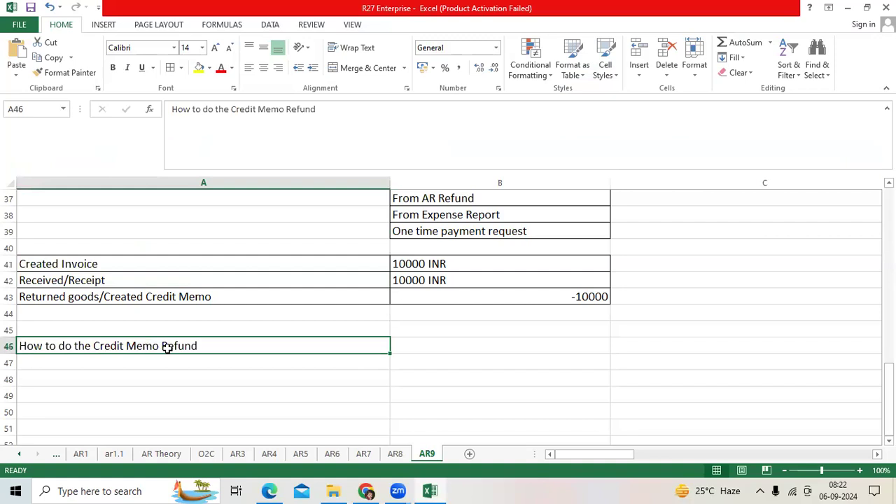
pyautogui.click(209, 374)
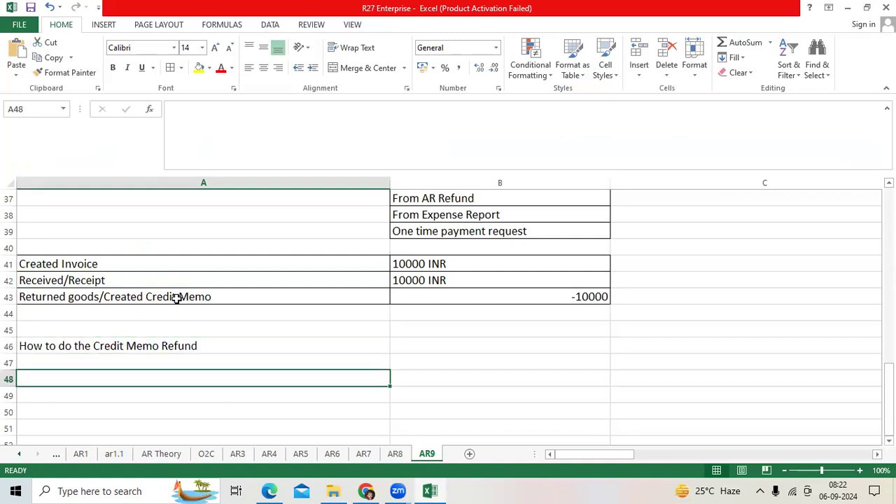
pyautogui.click(124, 266)
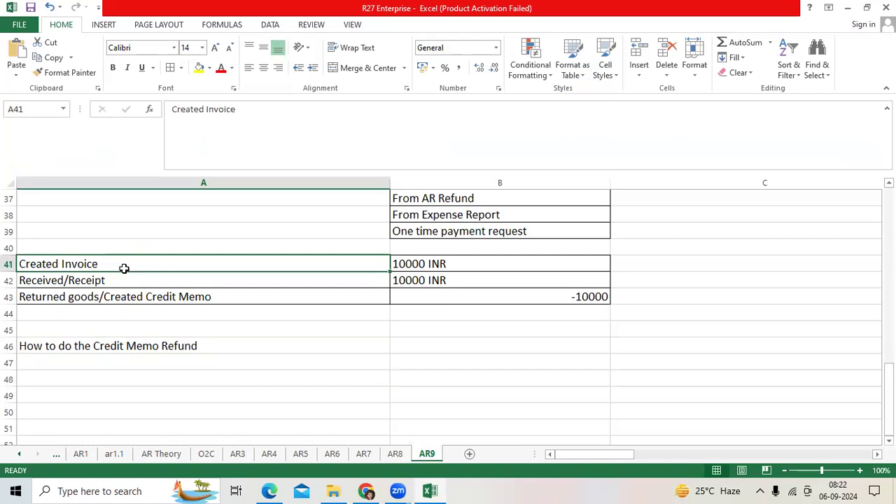
pyautogui.click(418, 265)
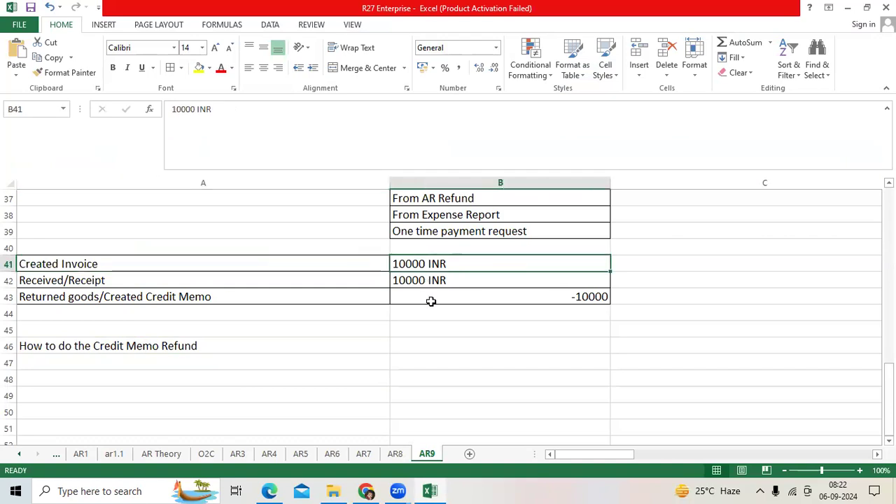
pyautogui.click(177, 282)
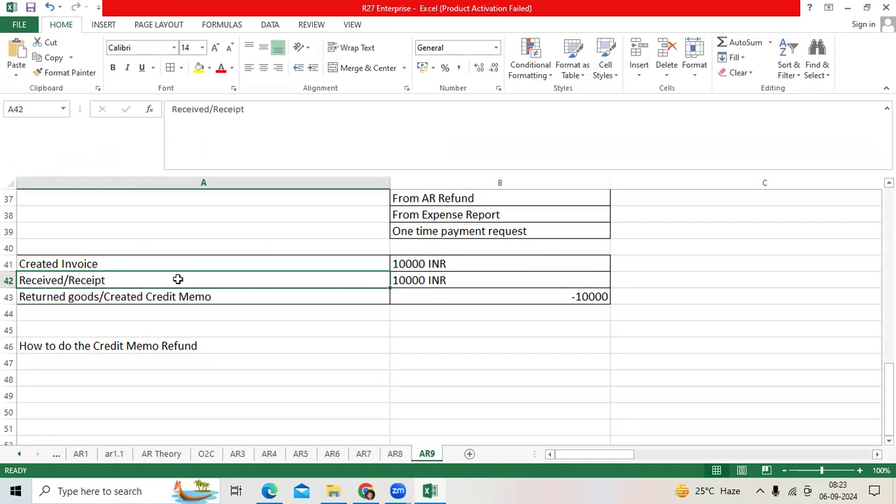
# Append 'tted' to A42 so it reads Received/Receipt/Remitted, then check the -10000 return row.
pyautogui.doubleClick(177, 280)
pyautogui.write('/Remi')
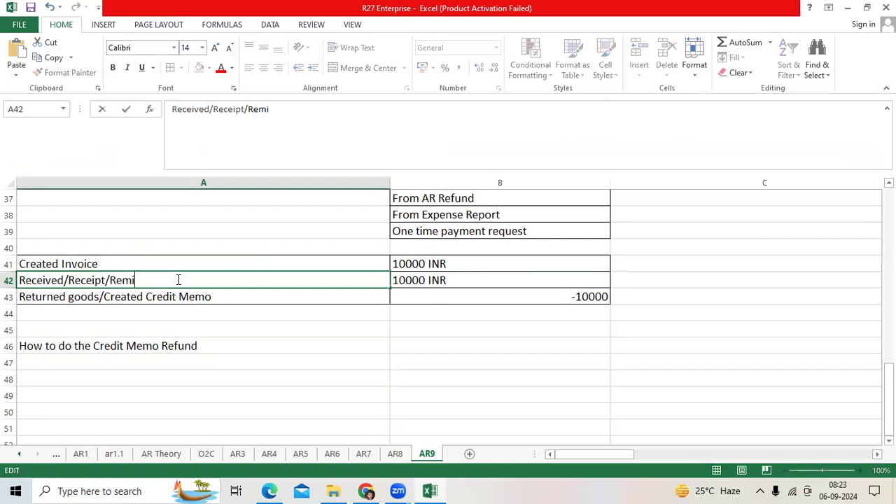
pyautogui.write('tte')
pyautogui.write('d')
pyautogui.press('Tab')
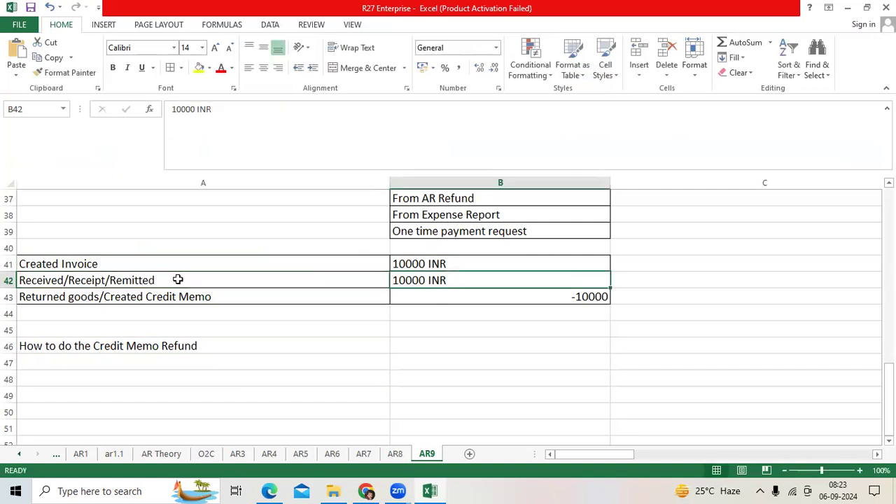
pyautogui.click(150, 300)
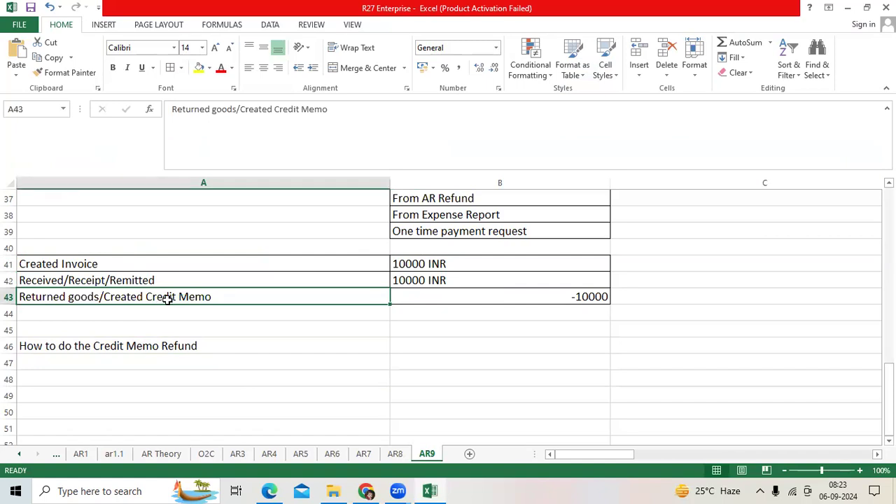
pyautogui.click(531, 293)
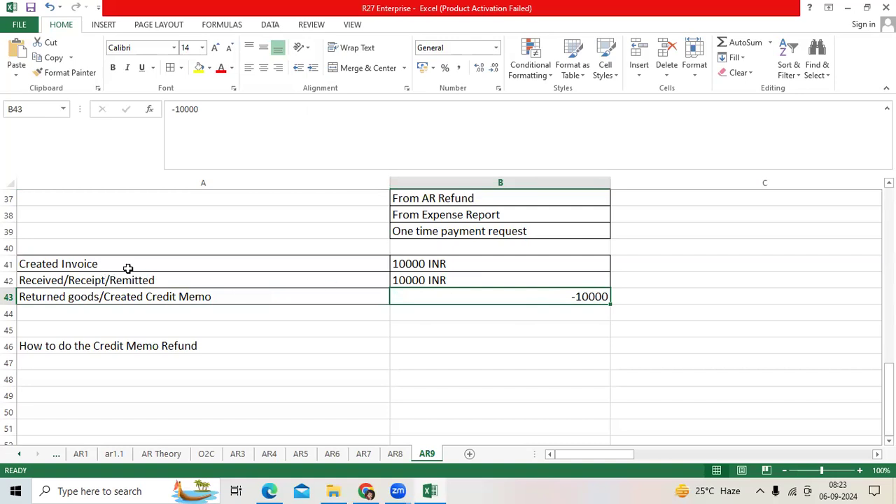
pyautogui.click(136, 343)
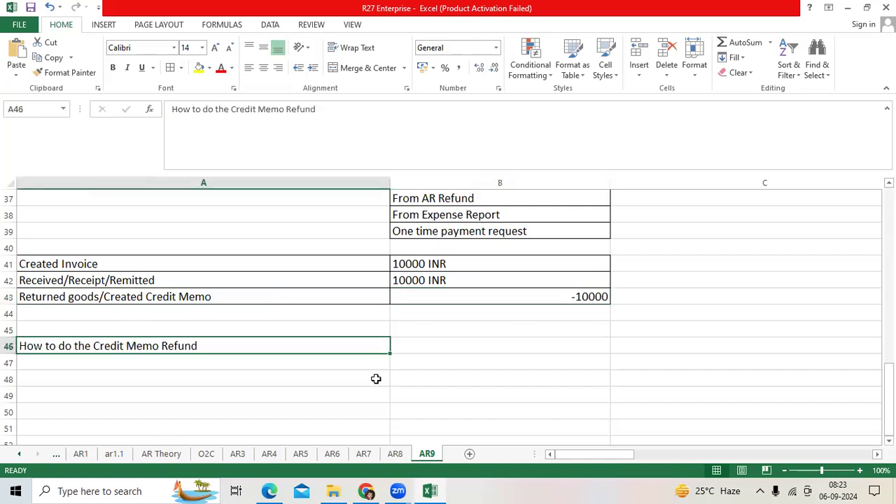
# Go to Accounts Receivable's Manage Credit Memo Applications search page.
pyautogui.click(271, 490)
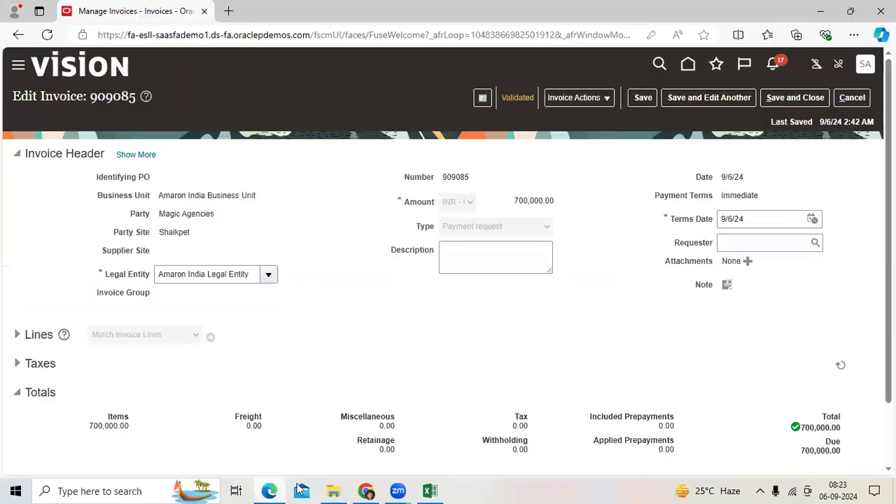
pyautogui.click(366, 490)
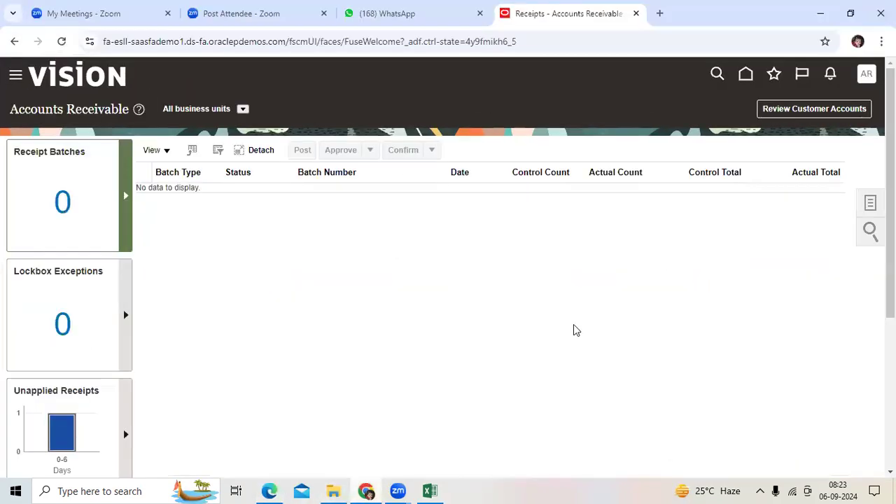
pyautogui.click(746, 77)
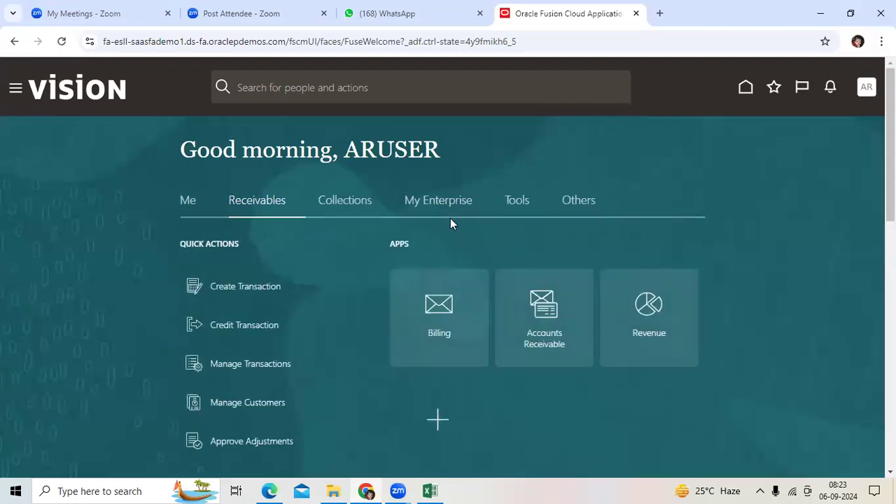
pyautogui.click(546, 322)
pyautogui.click(871, 203)
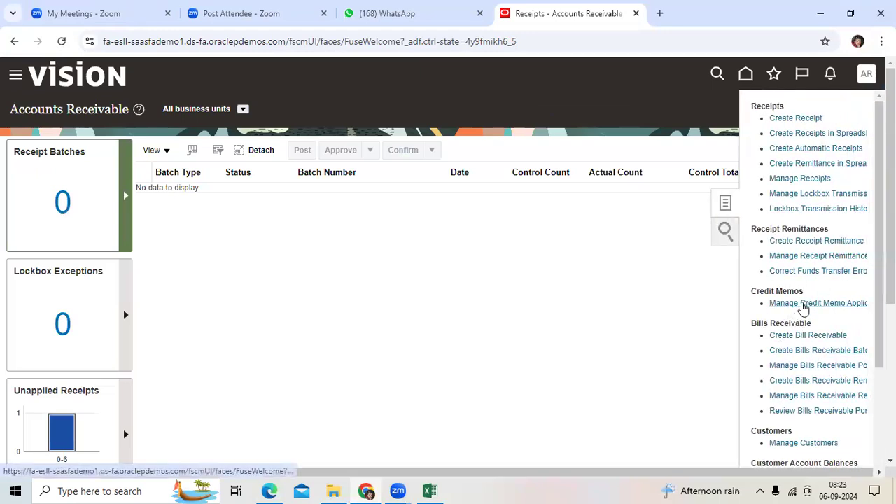
pyautogui.click(803, 303)
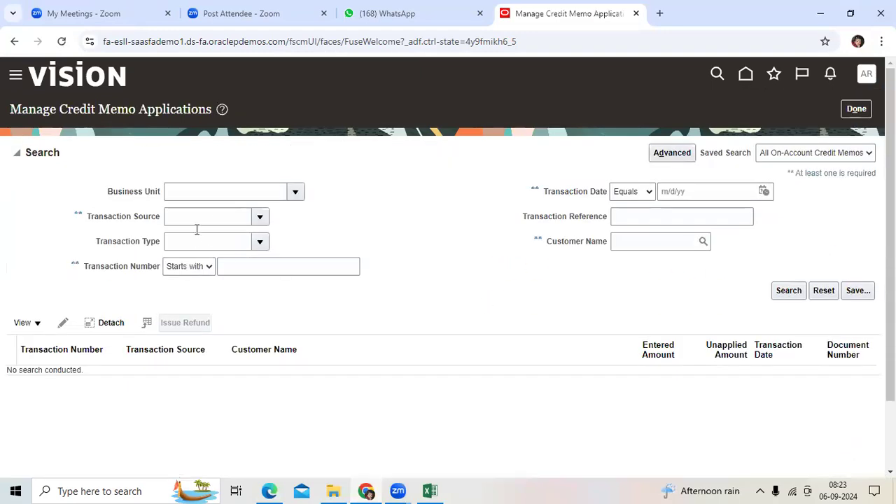
# Search transaction date 9/6/24 and select credit memo 11000 for Magic Agencies.
pyautogui.click(763, 191)
pyautogui.click(721, 252)
pyautogui.click(777, 290)
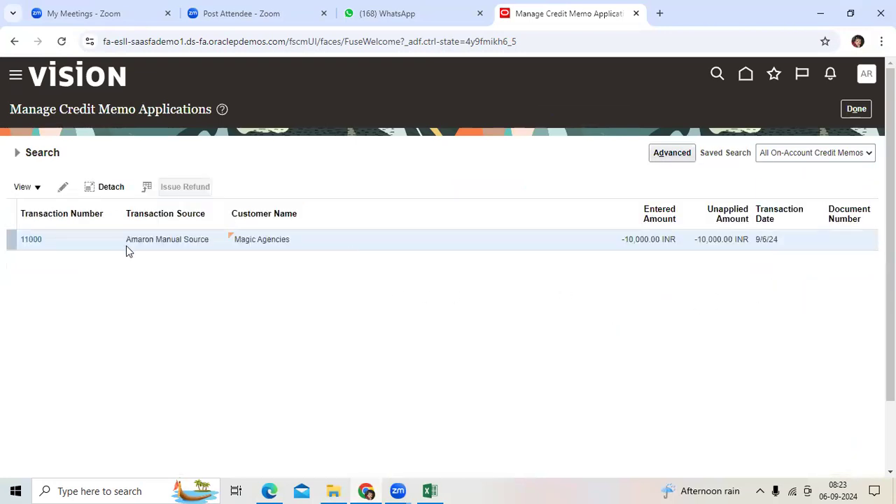
pyautogui.click(121, 240)
# Issue a Check refund from credit memo 11000 to the Shaikpet Rd party site.
pyautogui.click(63, 188)
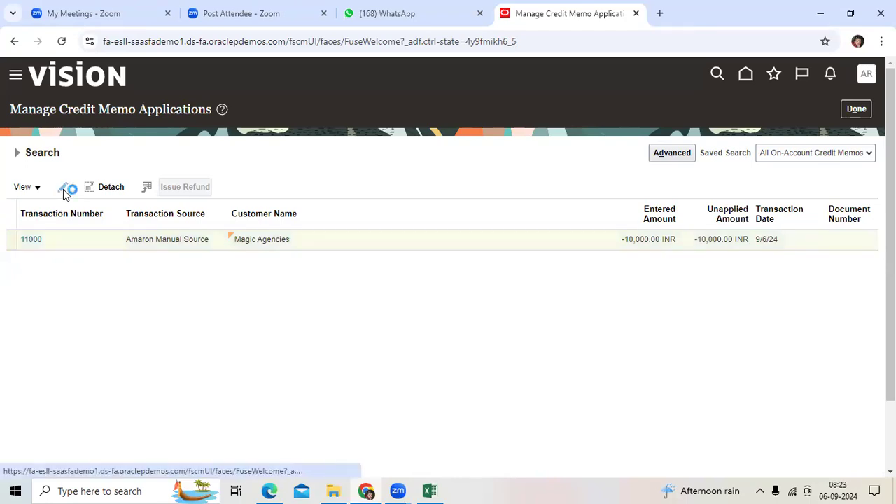
pyautogui.scroll(-2, 155, 277)
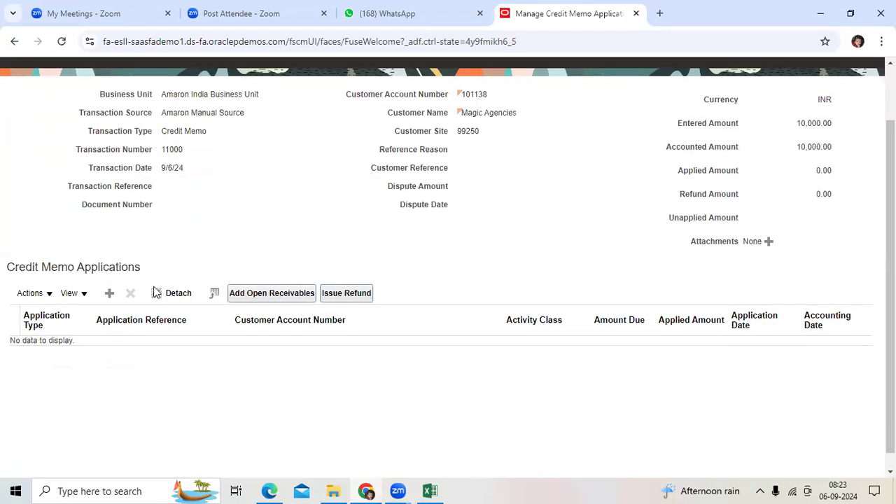
pyautogui.scroll(2, 182, 311)
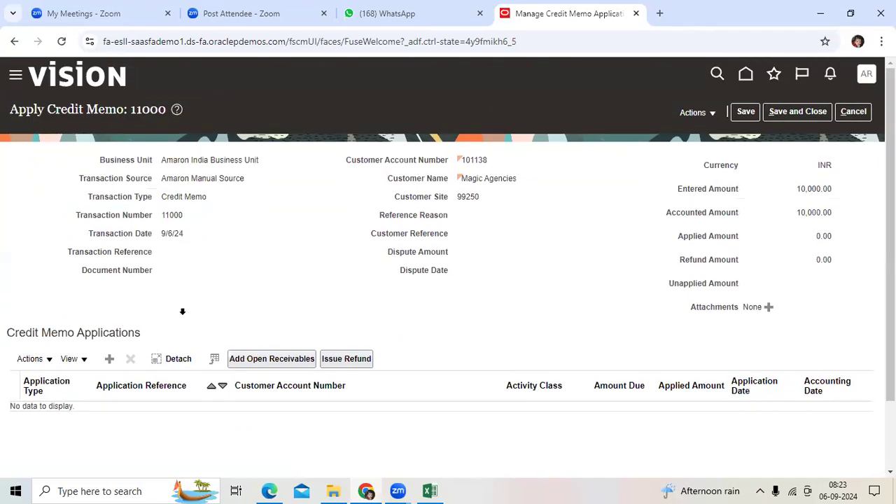
pyautogui.click(55, 359)
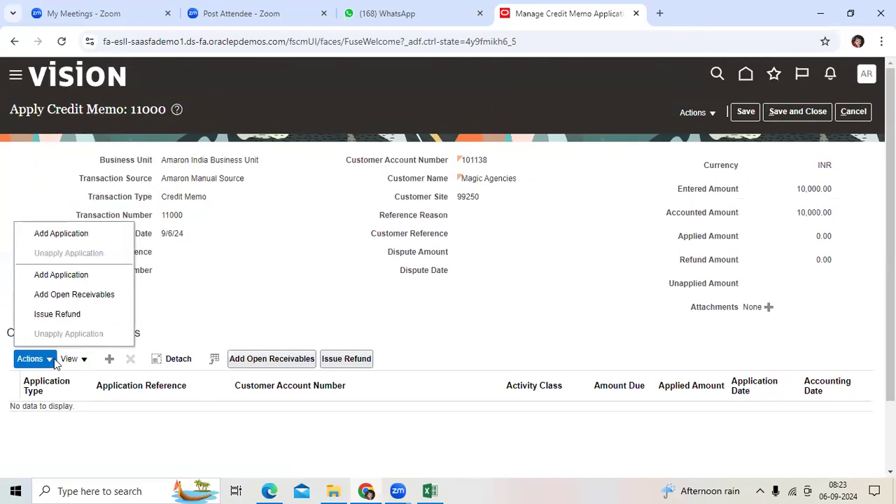
pyautogui.click(70, 314)
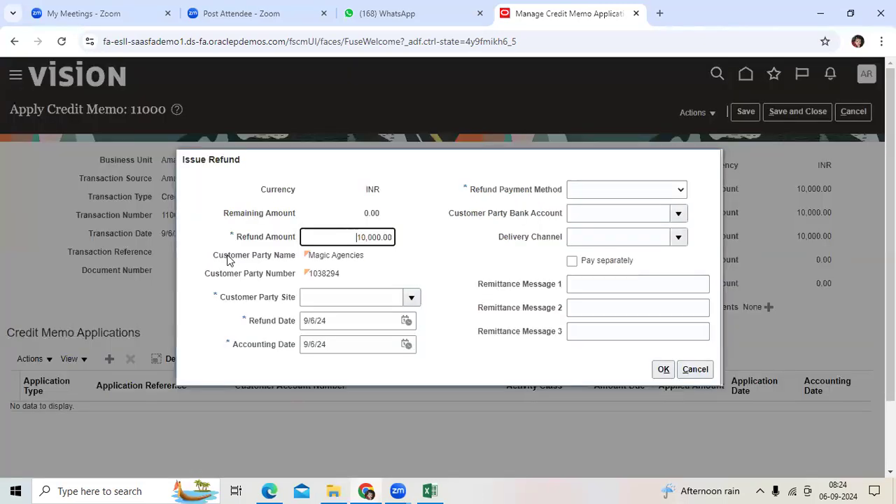
pyautogui.click(657, 197)
pyautogui.click(629, 281)
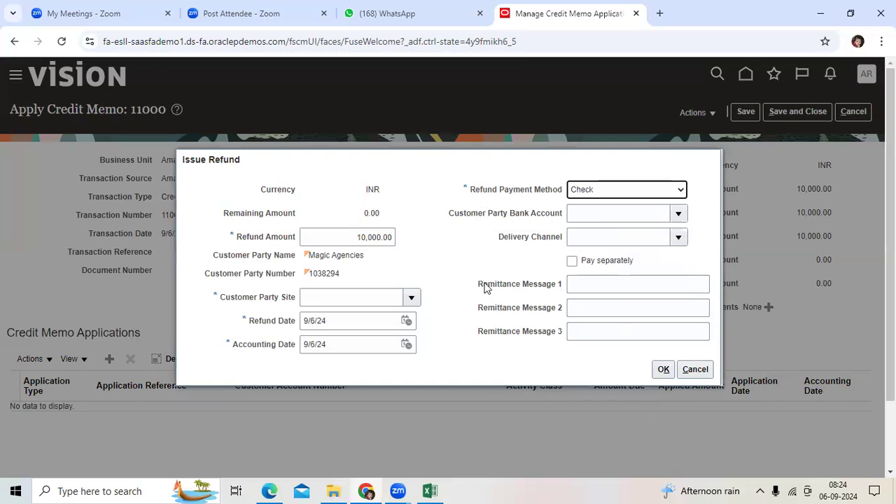
pyautogui.click(411, 296)
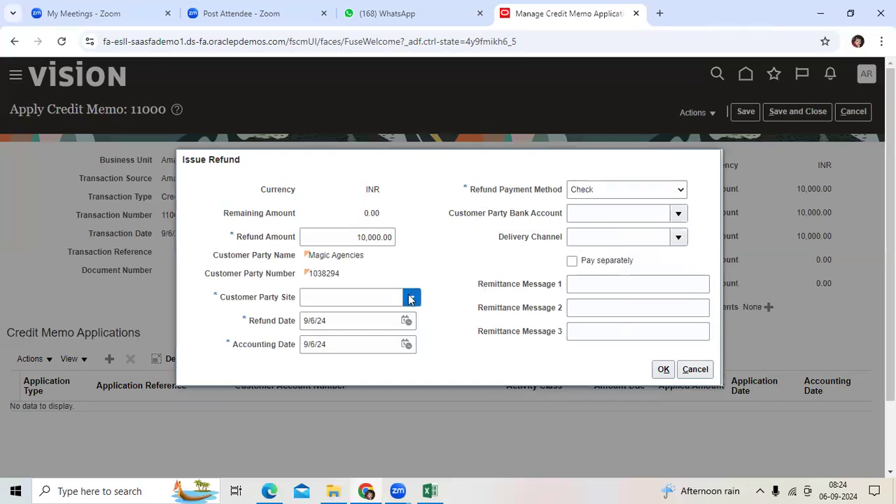
pyautogui.click(410, 317)
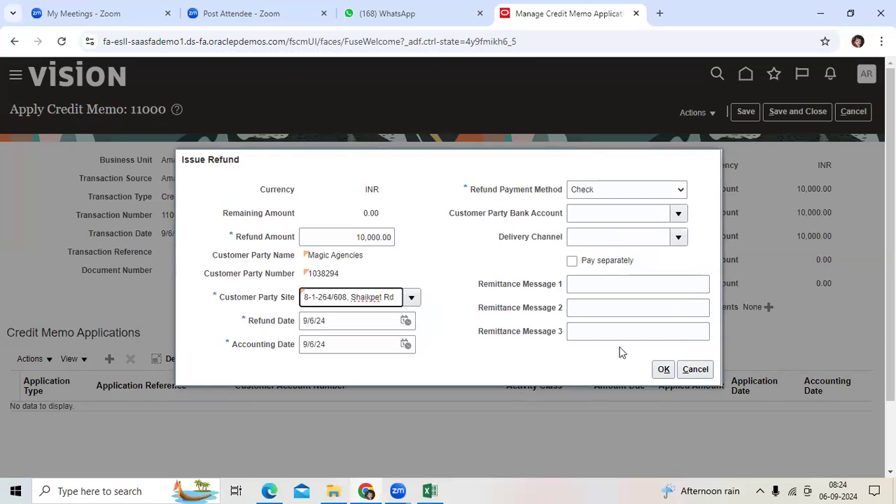
pyautogui.click(663, 370)
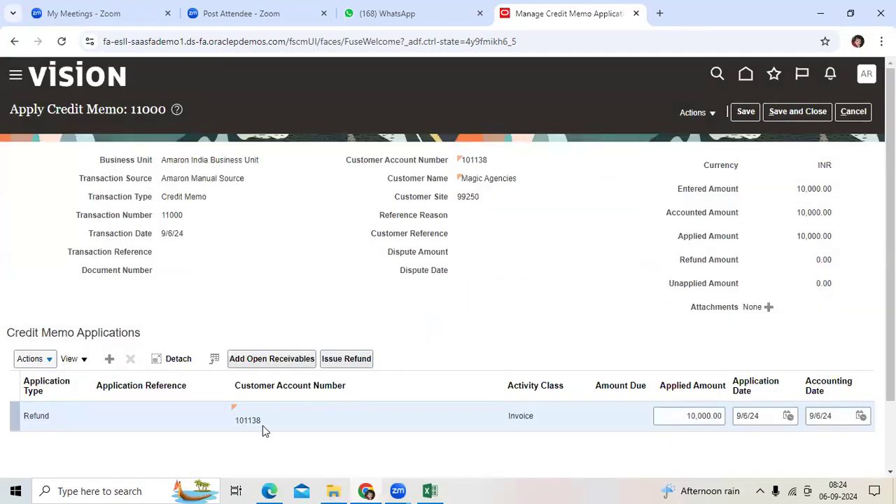
# Save the credit memo's refund application, which gets reference 910084.
pyautogui.click(746, 114)
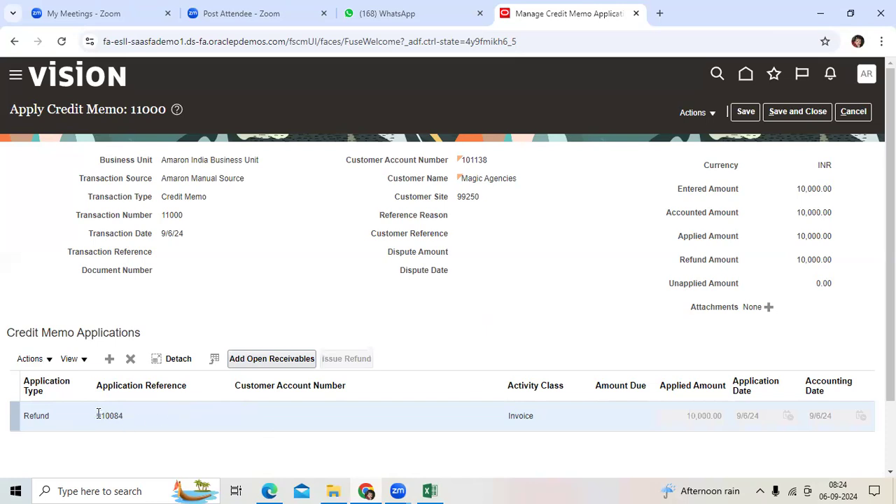
pyautogui.moveTo(99, 414); pyautogui.dragTo(126, 418)
pyautogui.click(222, 444)
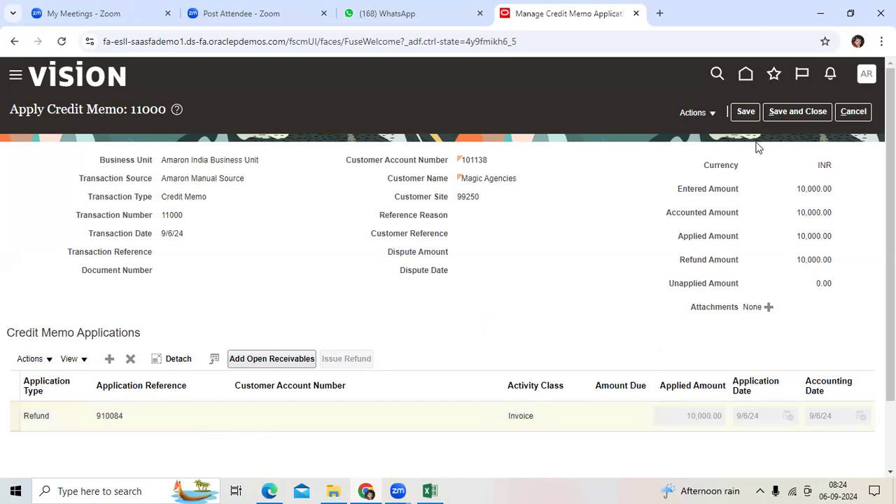
pyautogui.click(747, 115)
# Post credit memo 11000's accounting to the ledger and acknowledge the confirmation.
pyautogui.click(714, 117)
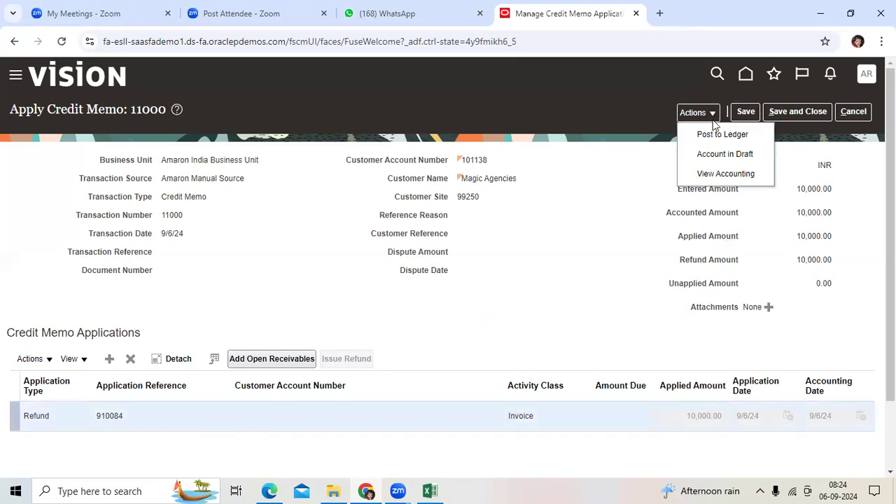
pyautogui.click(717, 132)
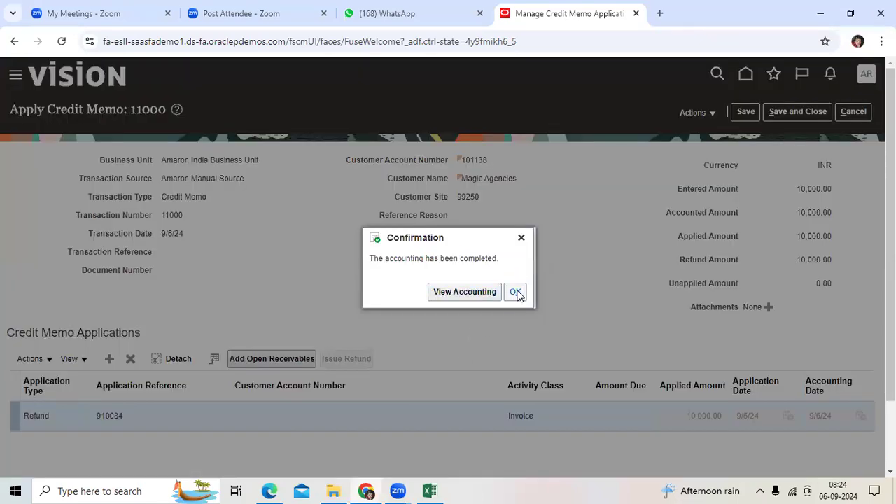
pyautogui.click(515, 292)
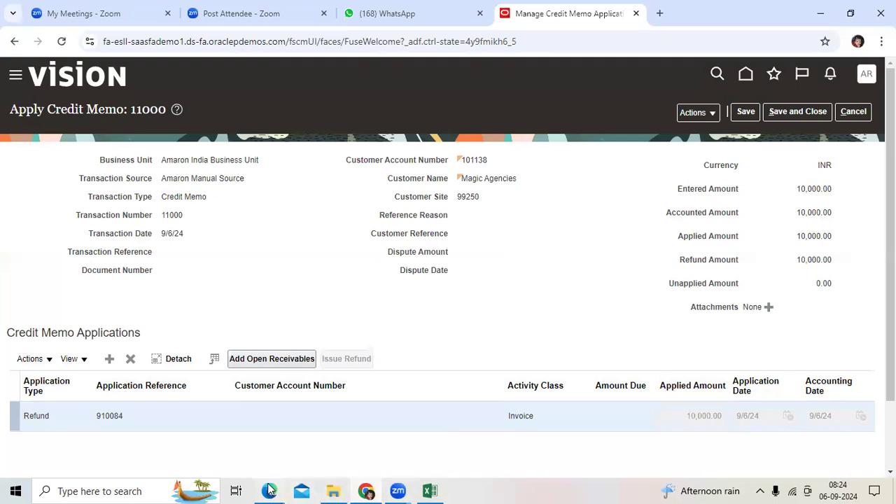
# In Payables, cancel editing invoice 909085 and go to Manage Invoices.
pyautogui.moveTo(270, 491)
pyautogui.click(269, 427)
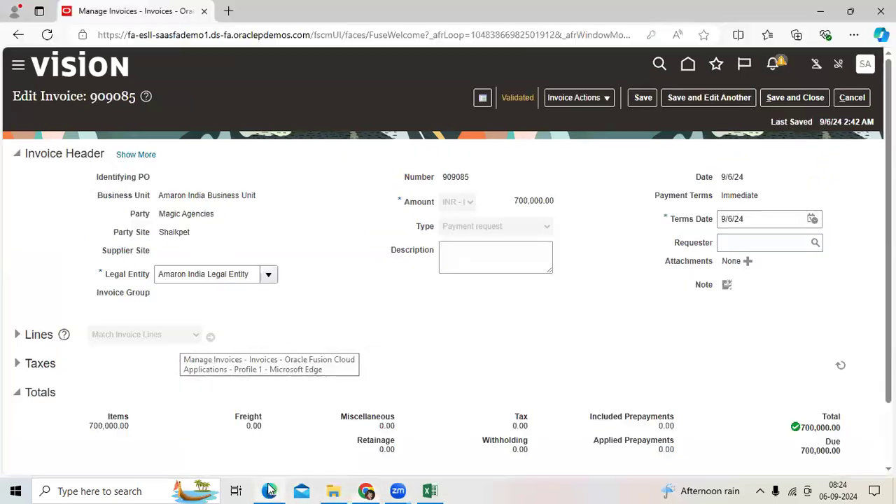
pyautogui.click(852, 98)
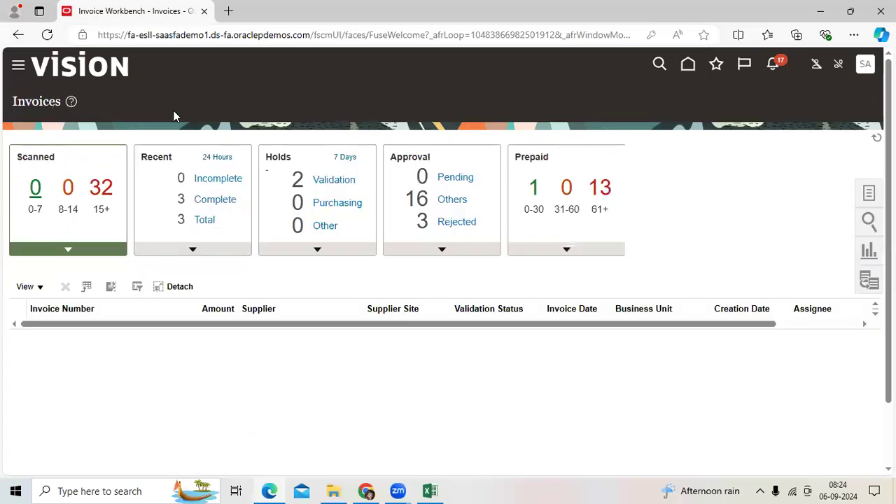
pyautogui.click(869, 193)
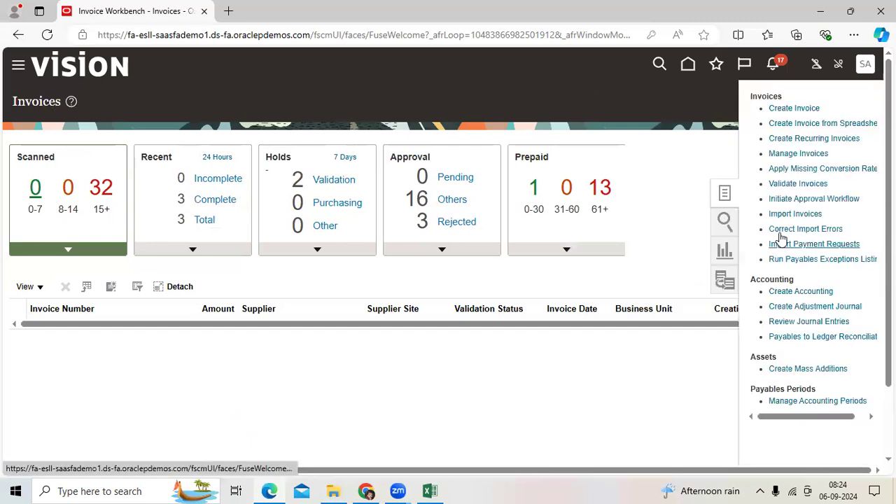
pyautogui.click(788, 155)
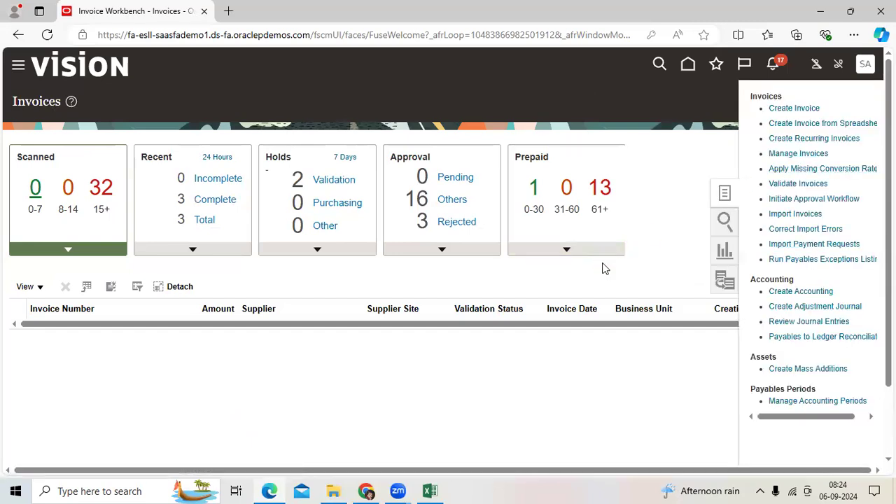
# Search for invoice number 910084 and select the Magic Agencies payment request.
pyautogui.click(231, 228)
pyautogui.write('910084')
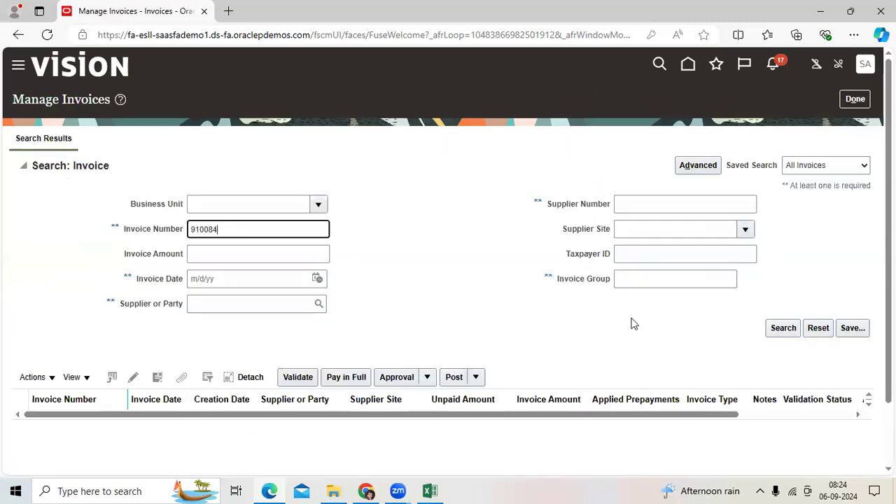
pyautogui.click(780, 331)
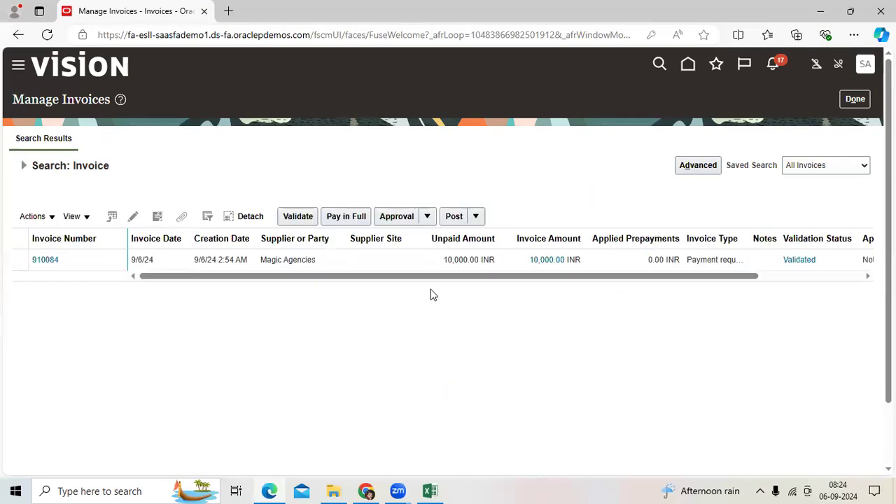
pyautogui.click(400, 260)
pyautogui.moveTo(693, 277); pyautogui.dragTo(776, 277)
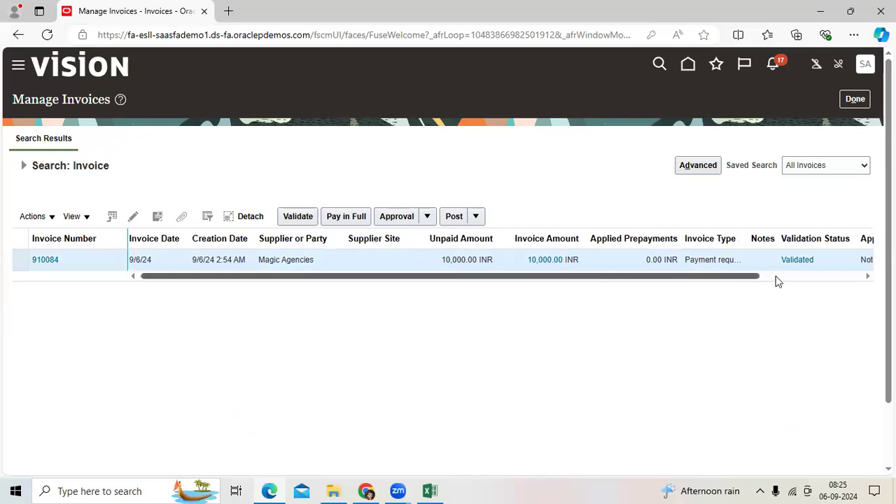
pyautogui.click(24, 166)
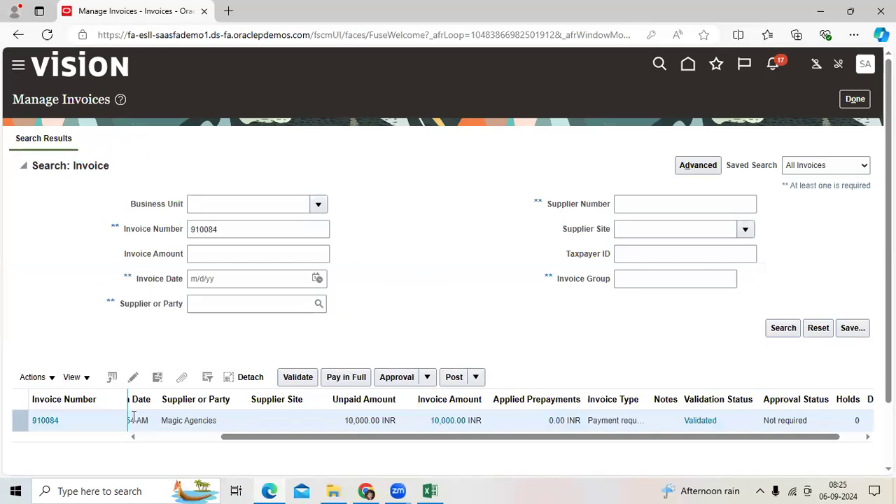
pyautogui.click(134, 377)
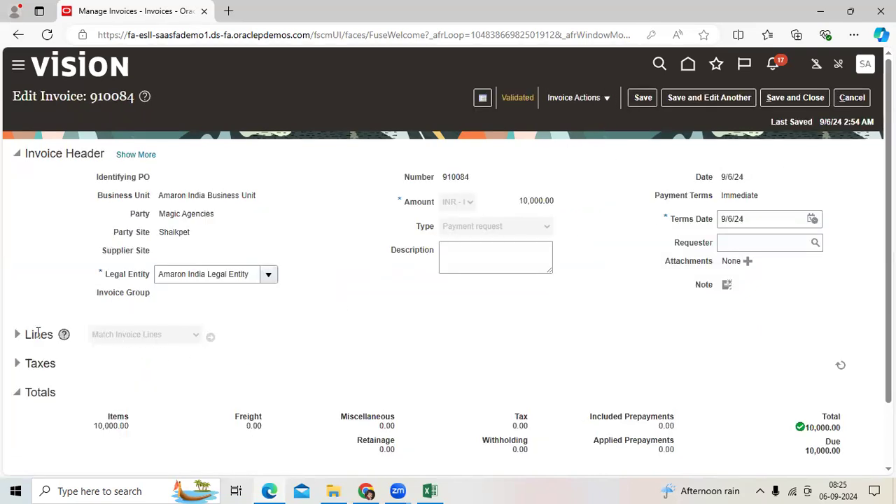
pyautogui.click(17, 336)
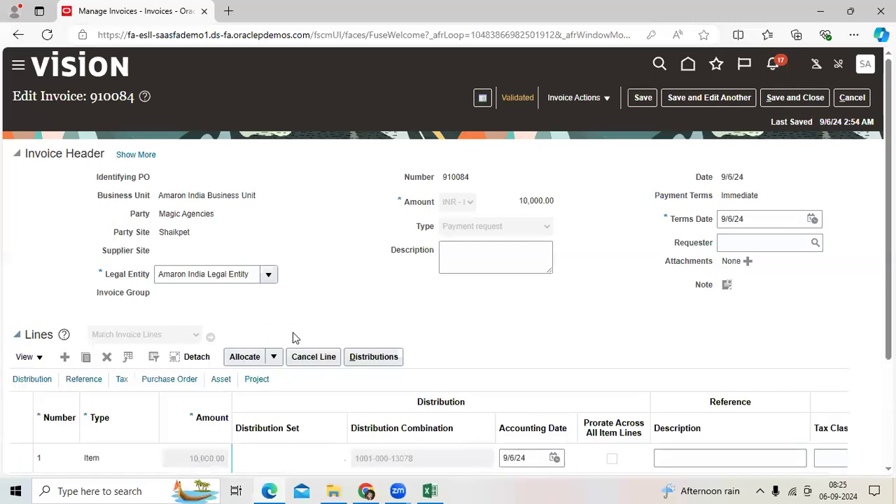
pyautogui.scroll(-2, 293, 339)
pyautogui.scroll(-1, 293, 339)
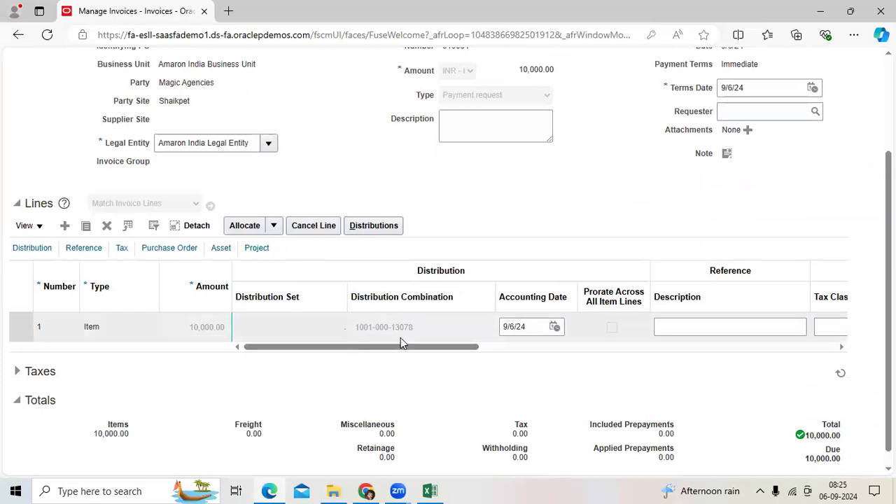
pyautogui.moveTo(403, 344); pyautogui.dragTo(582, 347)
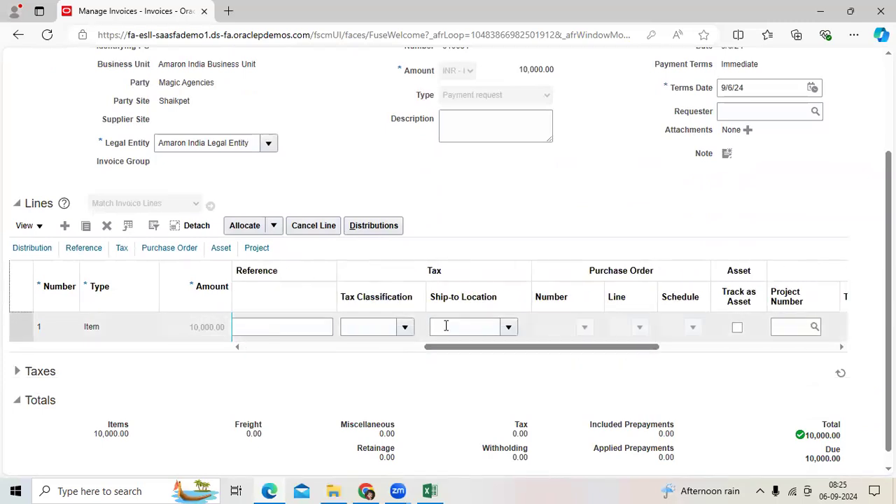
pyautogui.scroll(3, 446, 326)
pyautogui.click(374, 356)
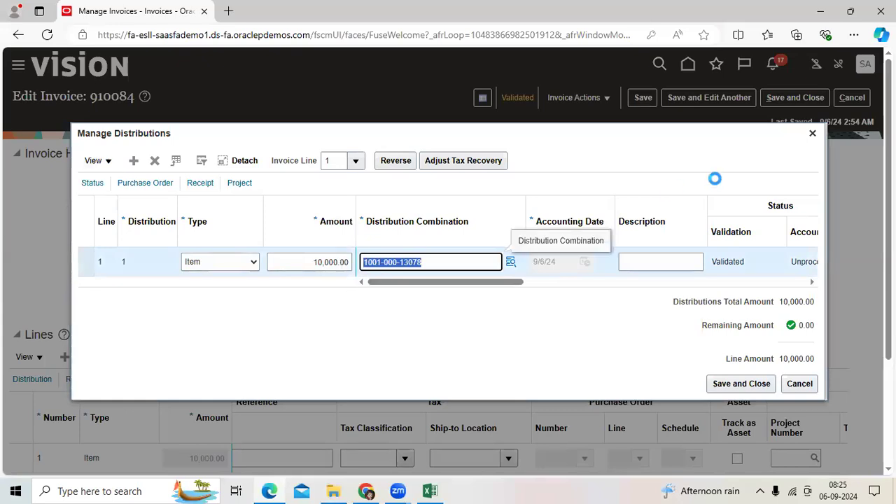
pyautogui.click(812, 133)
pyautogui.click(602, 98)
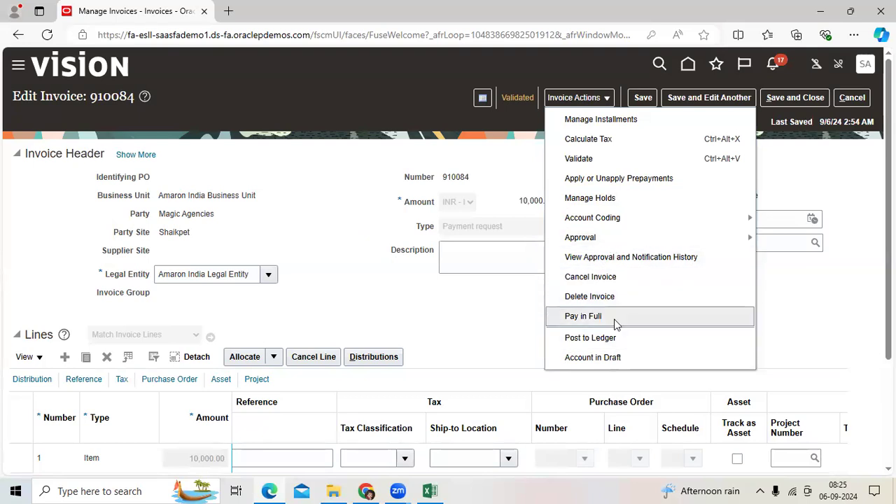
# Pay 910084 in full with the Amaron PPP payment process profile and submit.
pyautogui.click(616, 320)
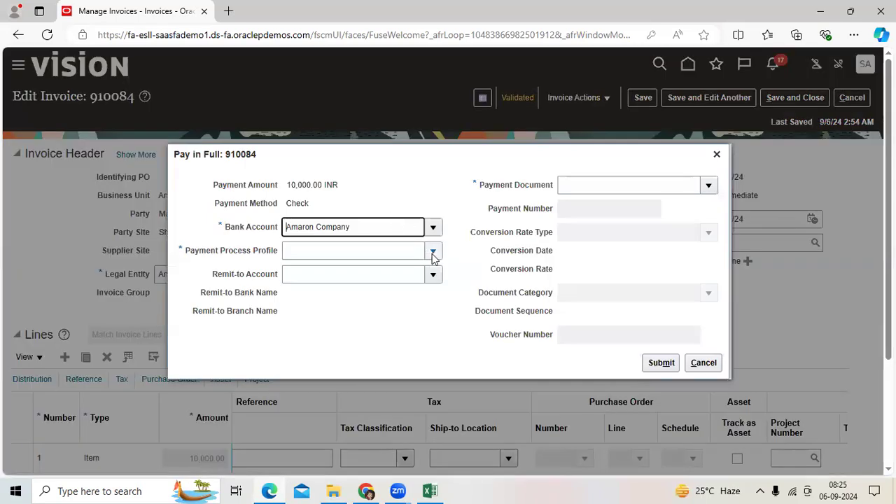
pyautogui.click(431, 251)
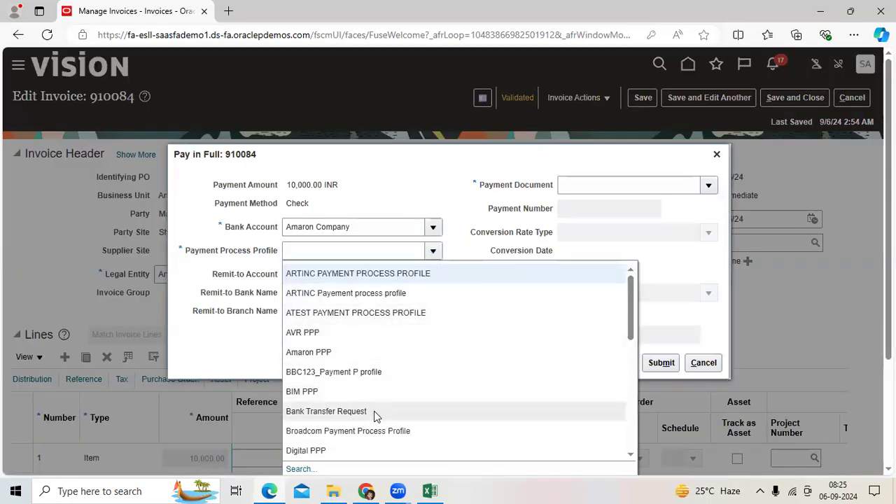
pyautogui.click(389, 250)
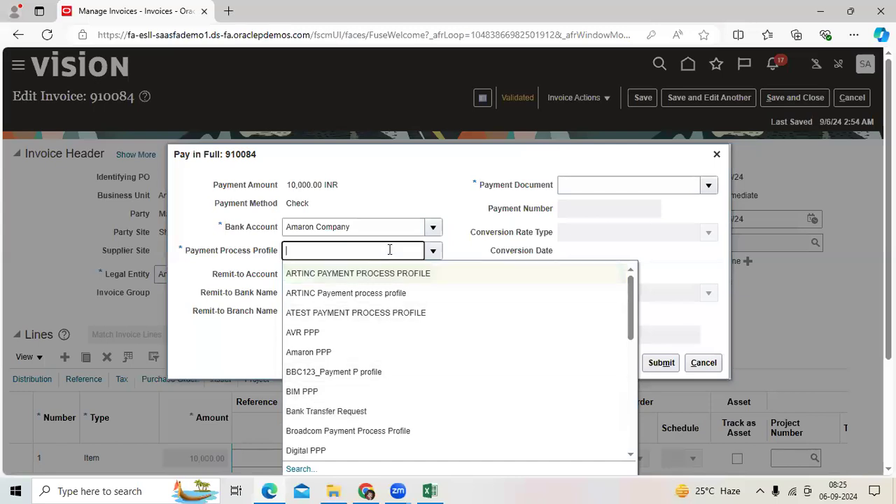
pyautogui.write('am')
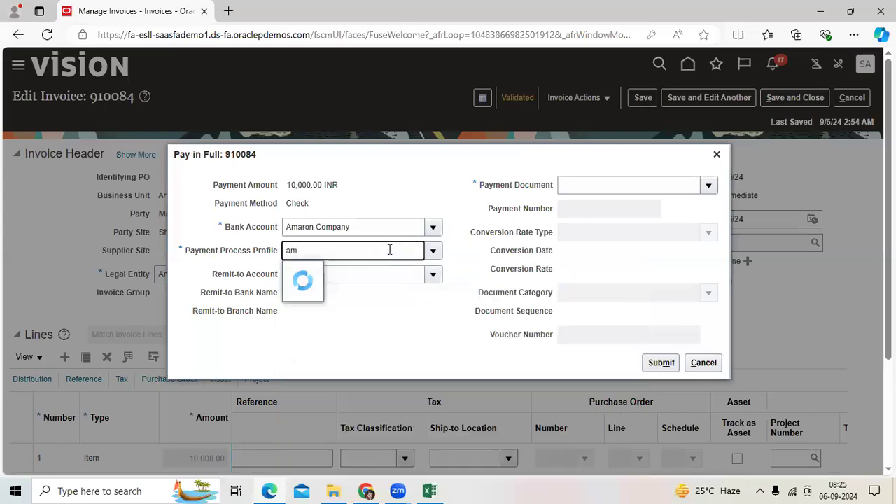
pyautogui.click(369, 273)
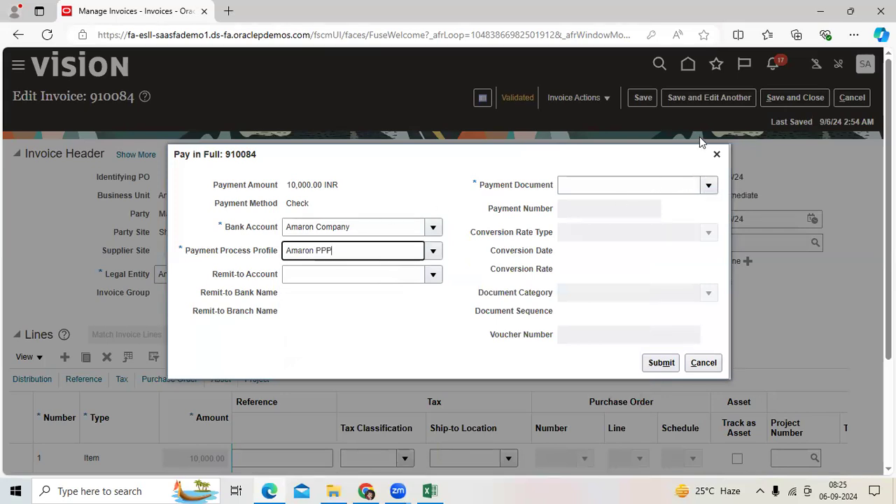
pyautogui.click(717, 154)
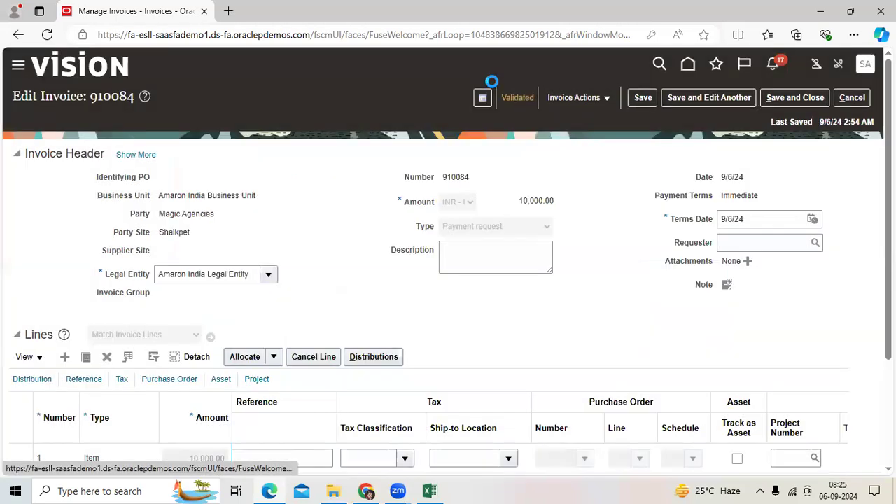